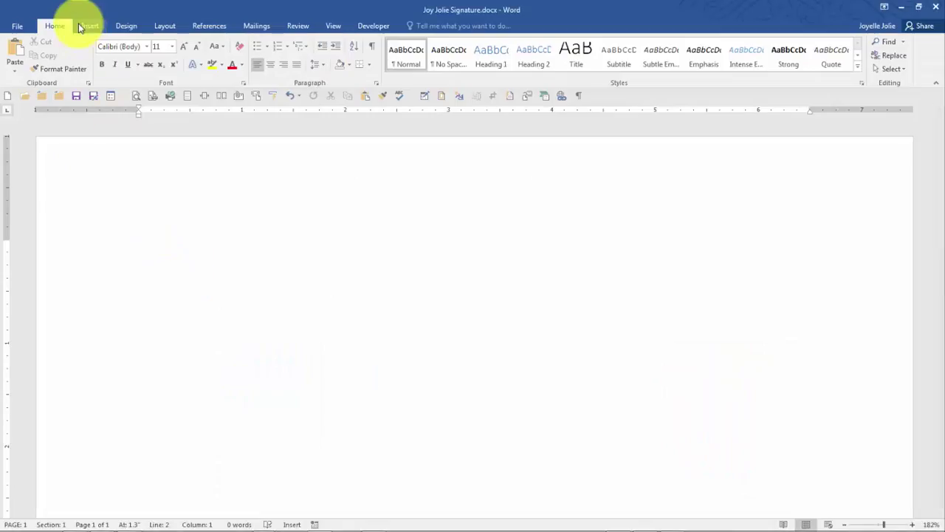
Step: Insert a table with two columns and one row in the blank document
left_click(89, 26)
left_click(94, 70)
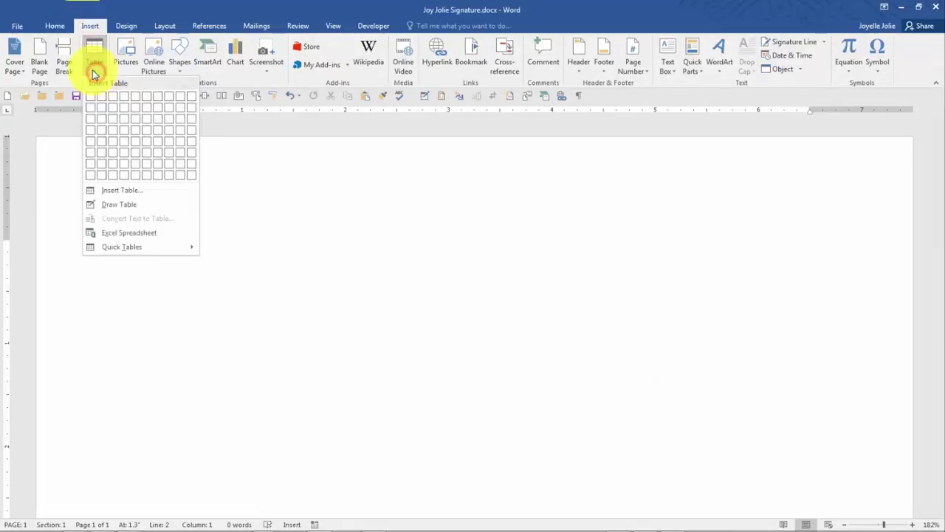
left_click(101, 96)
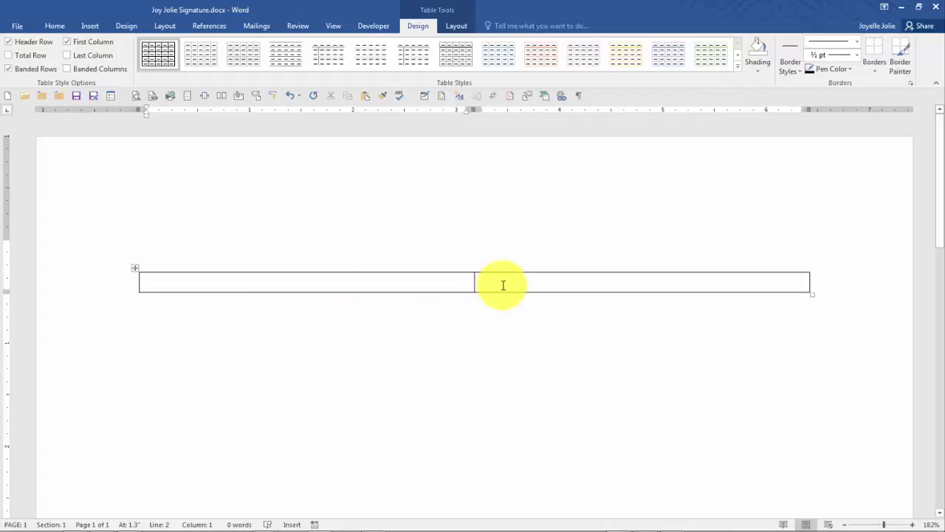
Step: Insert the SparQ Corporate Training logo picture into the table's first cell
left_click(90, 26)
left_click(127, 64)
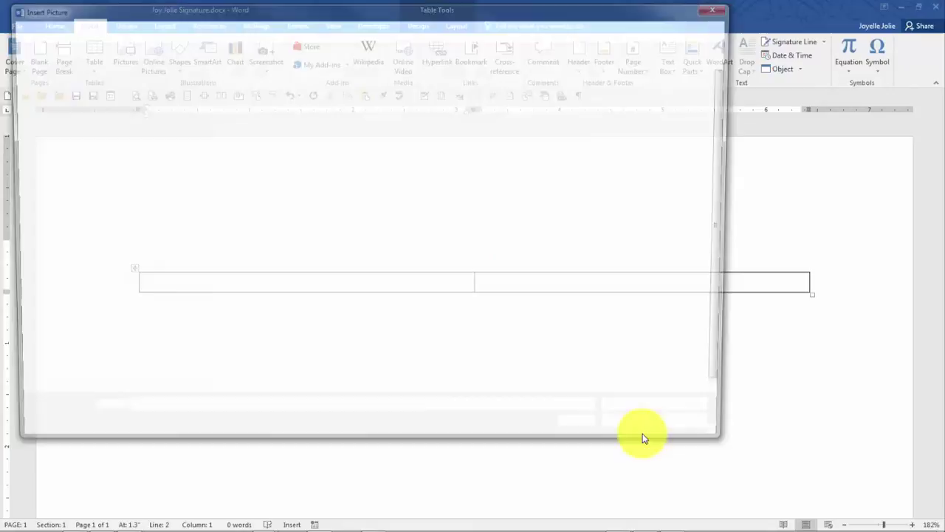
double_click(502, 167)
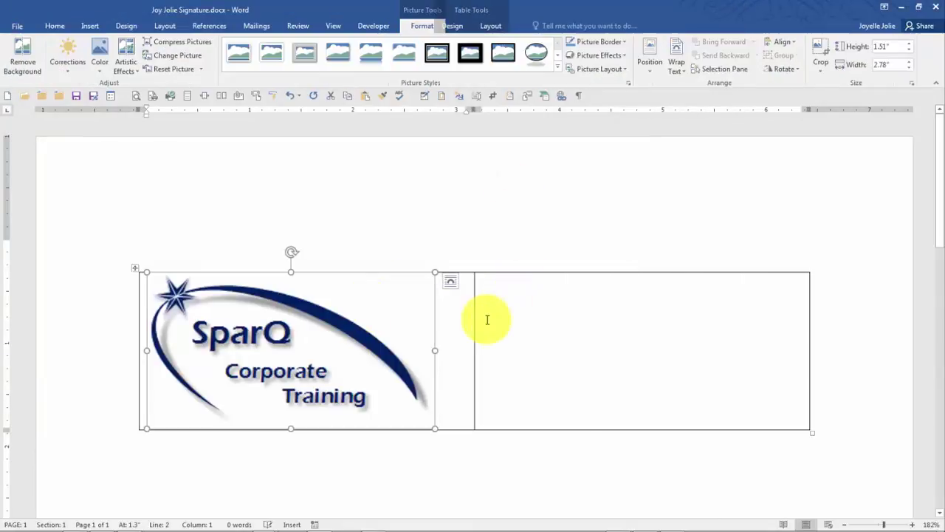
Step: Set the logo's width to 1 inch and narrow the first column to fit it
left_click(890, 64)
type("1")
key("Return")
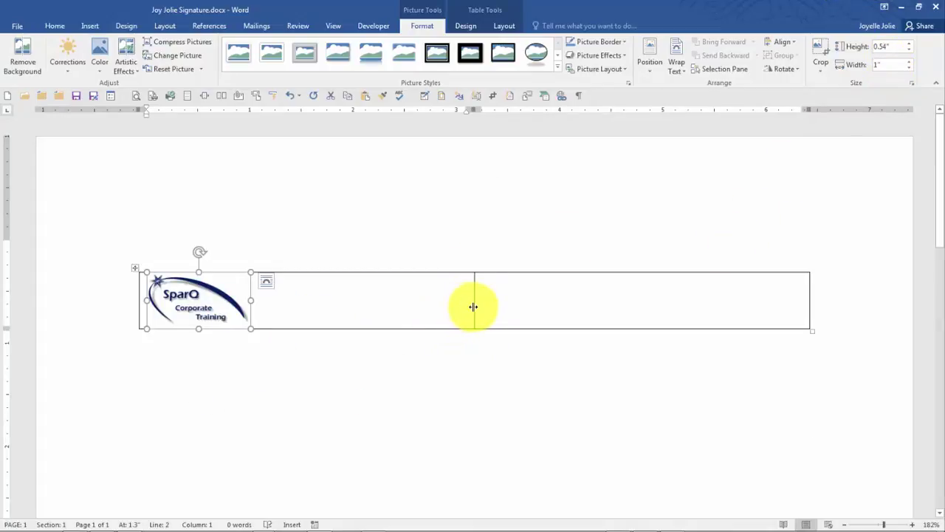
left_click_drag(473, 307, 257, 296)
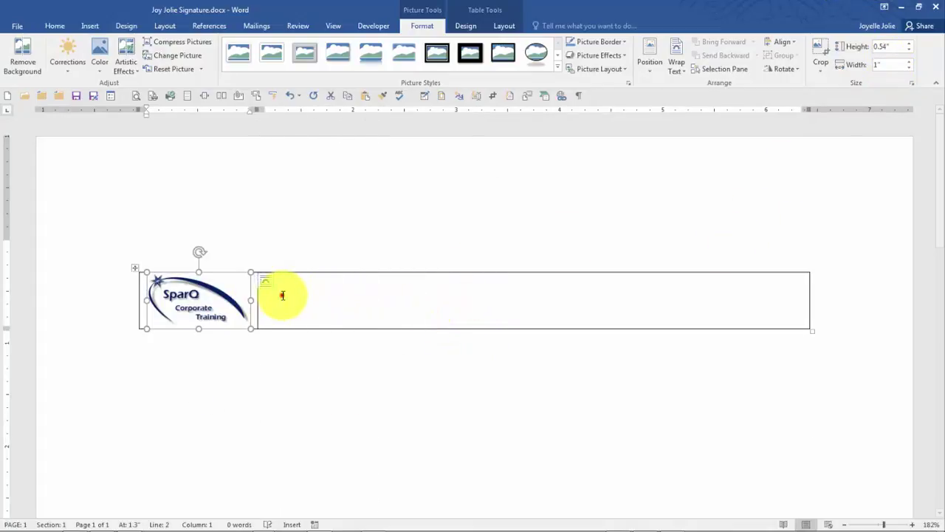
left_click(282, 295)
type("Joy Jolie")
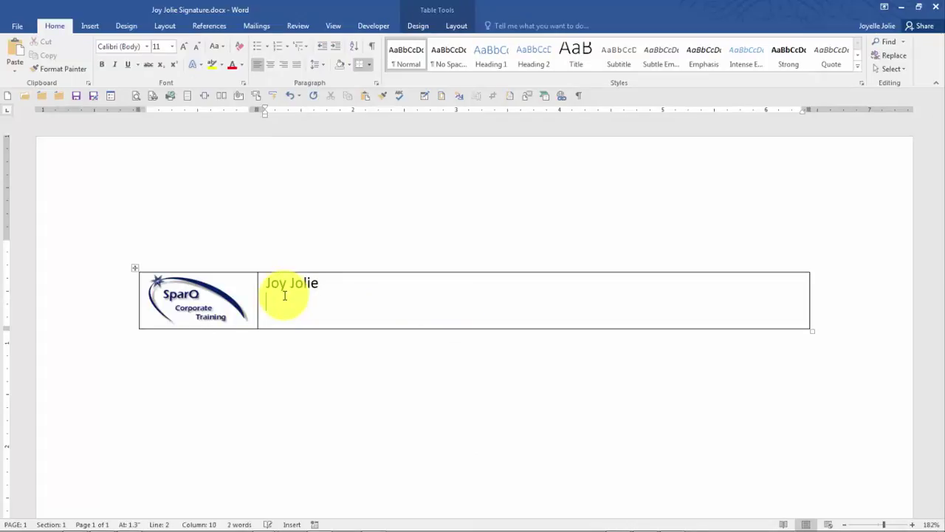
type("cto")
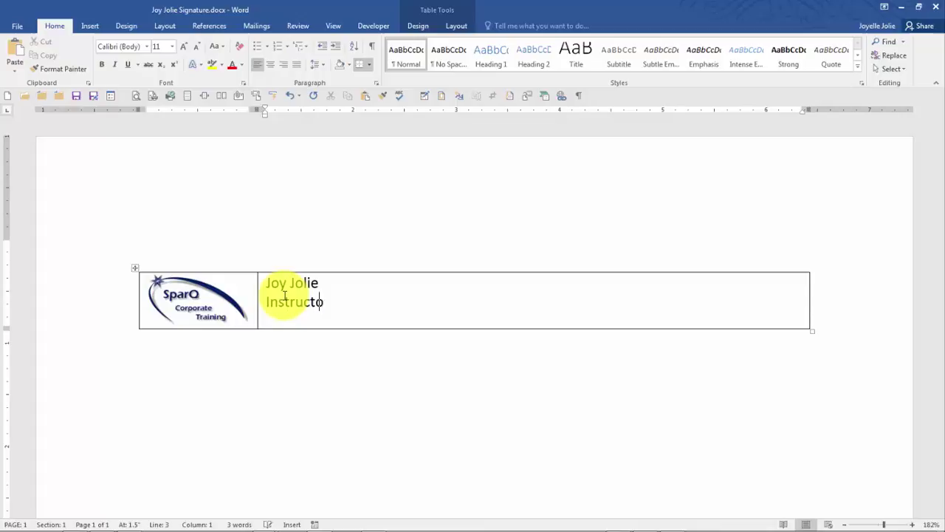
key("BackSpace")
key("Return")
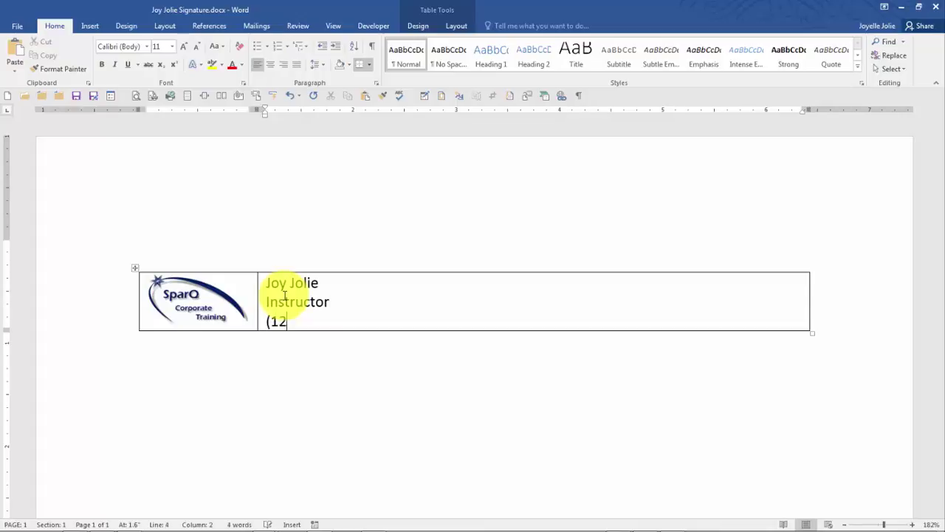
type("(123) 456-7890")
key("Return")
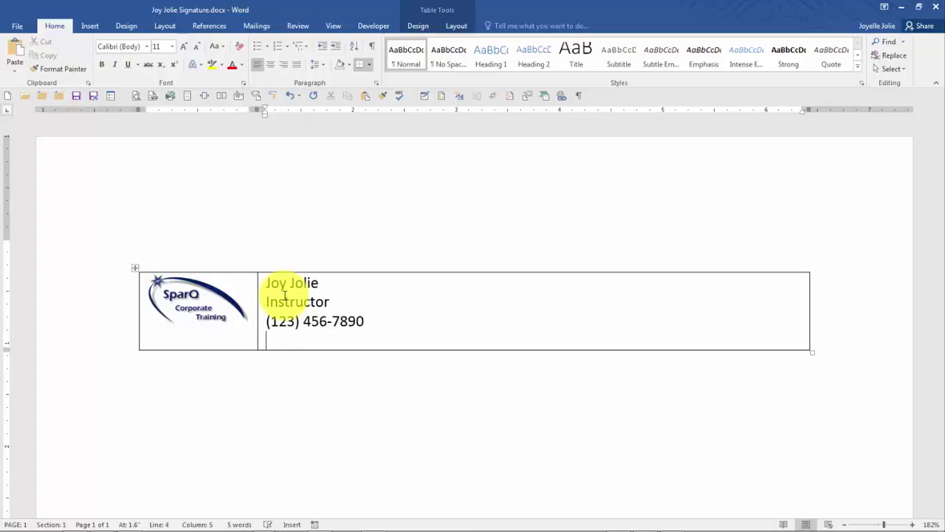
type("www.spar")
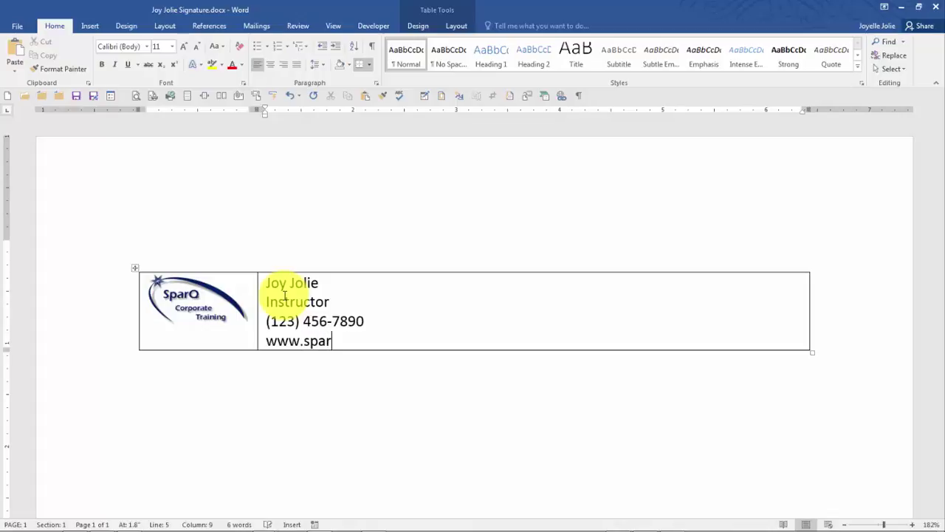
type("qcorporate")
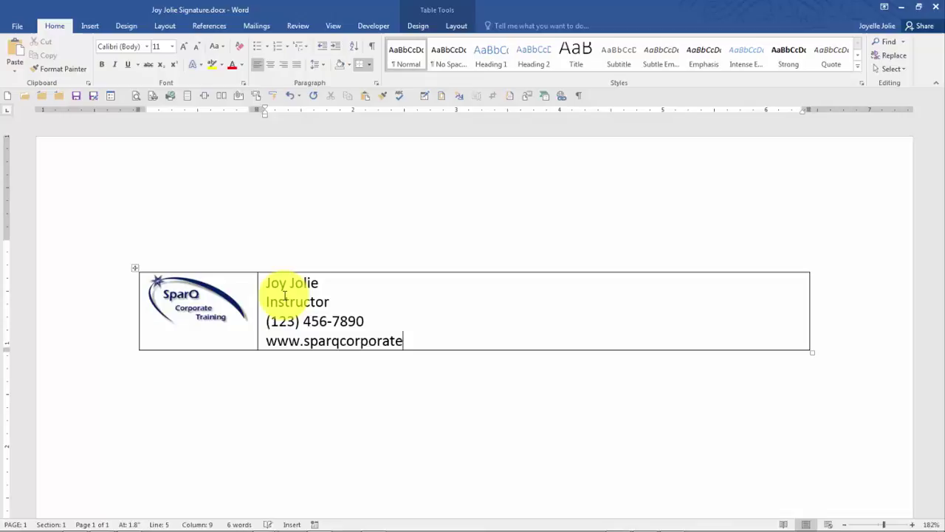
type("training.com")
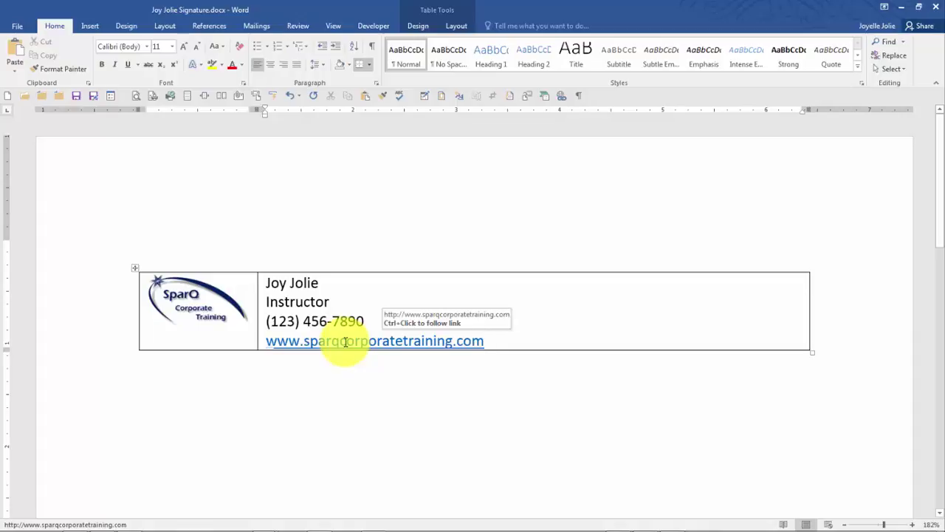
Step: Reduce the font size of all text in the contact details cell to 9
left_click(259, 318)
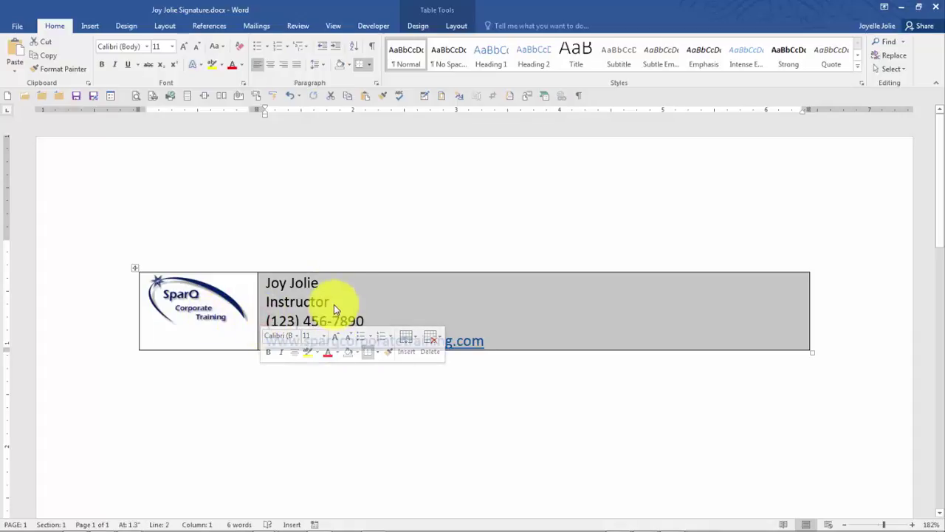
left_click(194, 48)
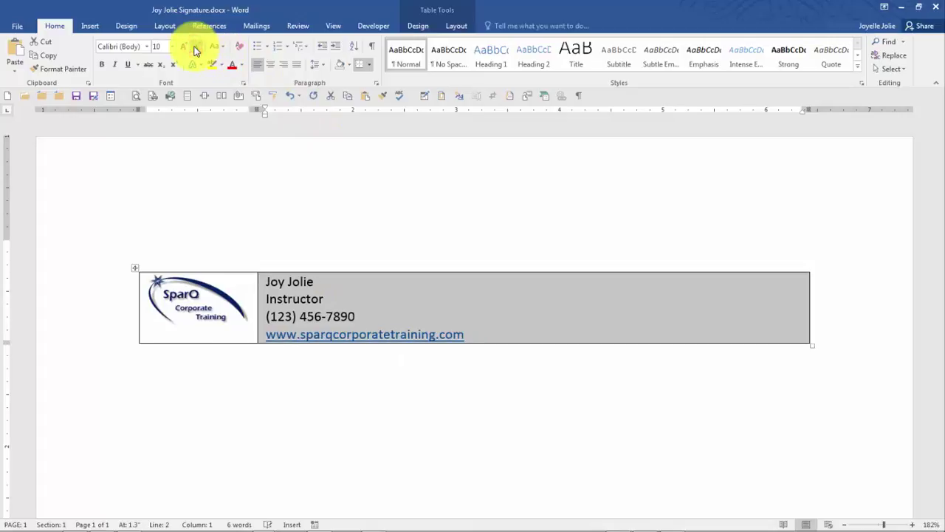
left_click(194, 47)
left_click(194, 47)
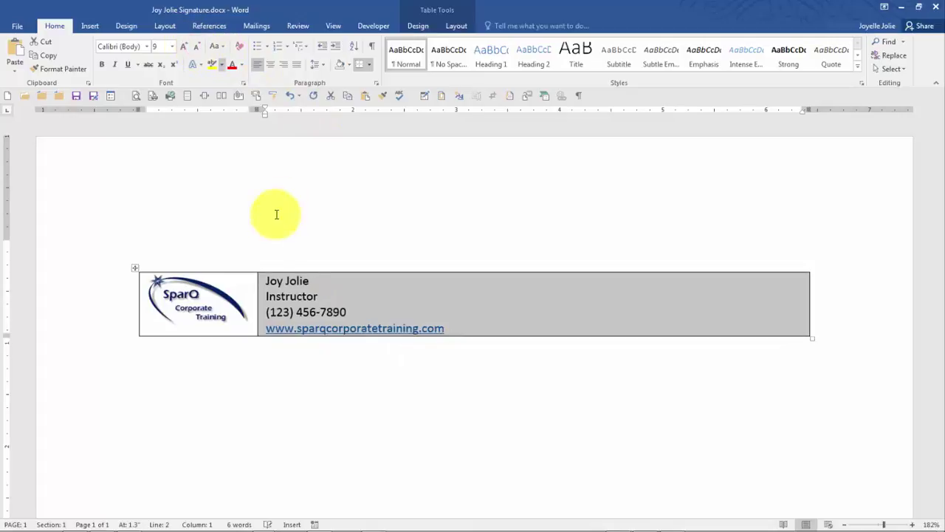
Step: Enlarge the font of the name line so it stands out from the other contact details
left_click(270, 281)
left_click_drag(270, 281, 327, 277)
left_click(184, 45)
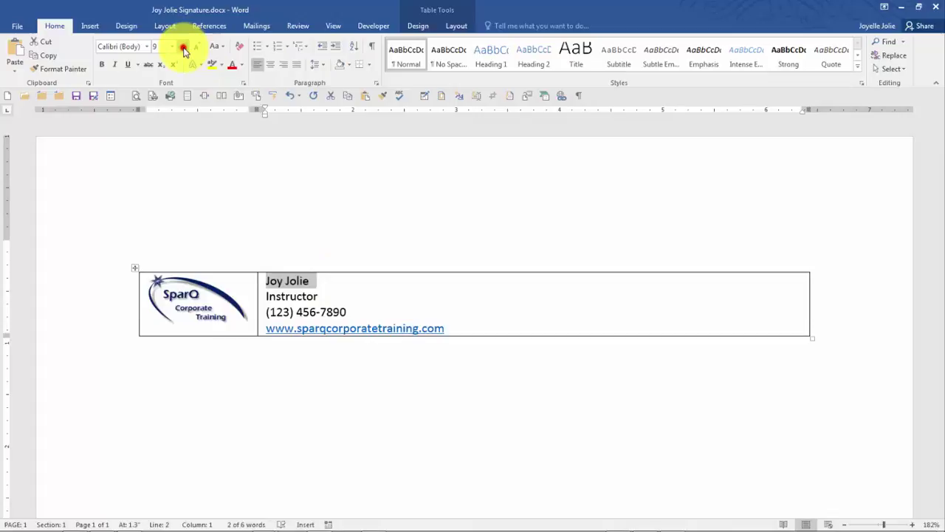
Step: Make the job title Instructor bold
left_click(297, 299)
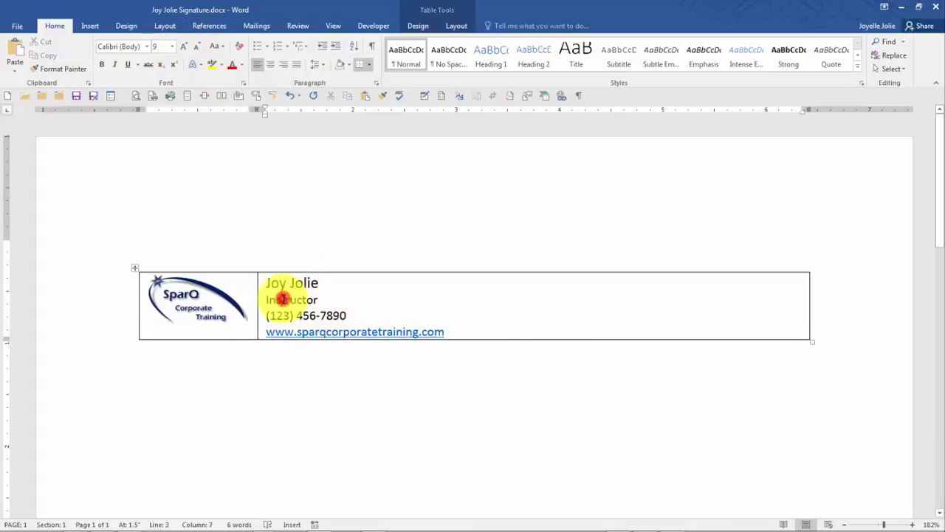
double_click(278, 300)
left_click(102, 64)
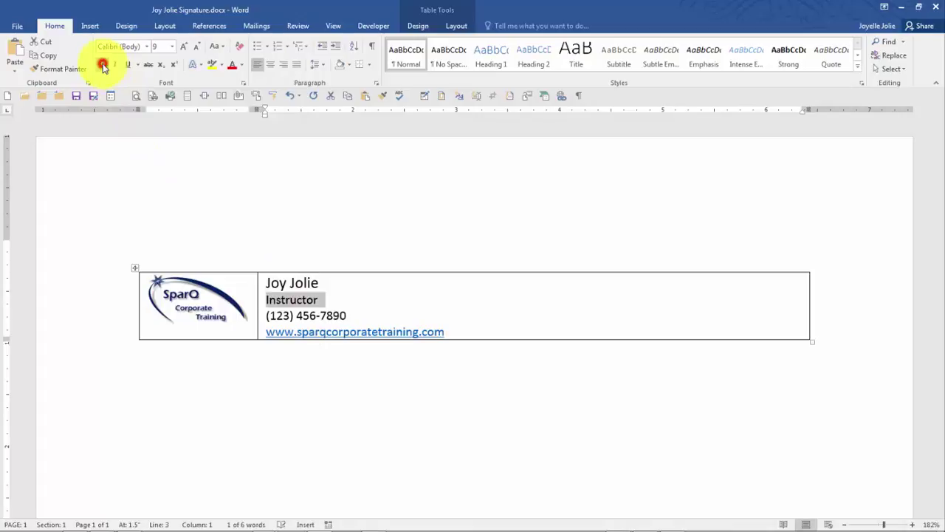
left_click(375, 310)
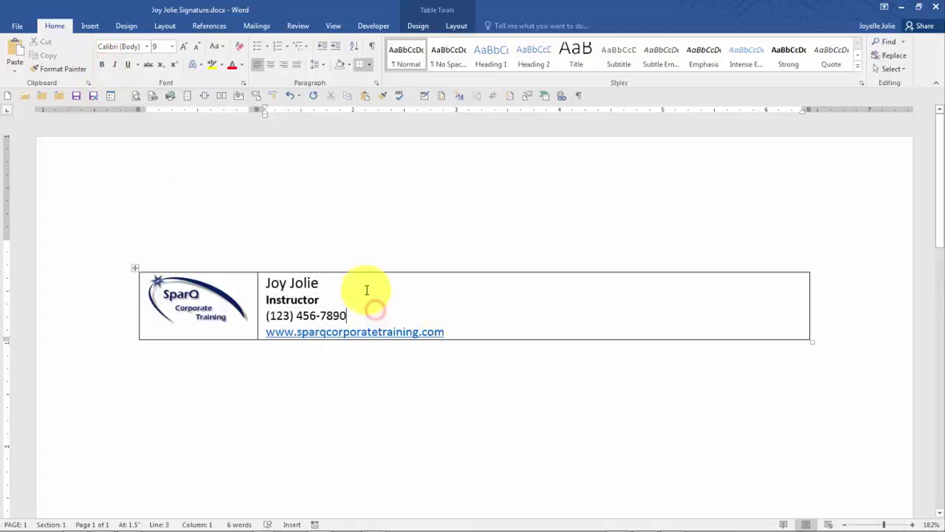
Step: Remove all borders from the whole signature table and save the document
left_click(134, 266)
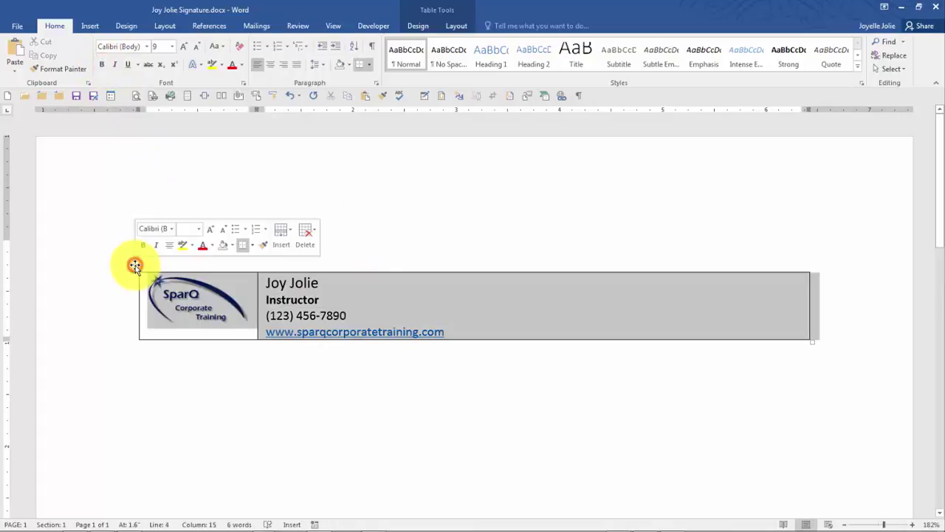
left_click(465, 26)
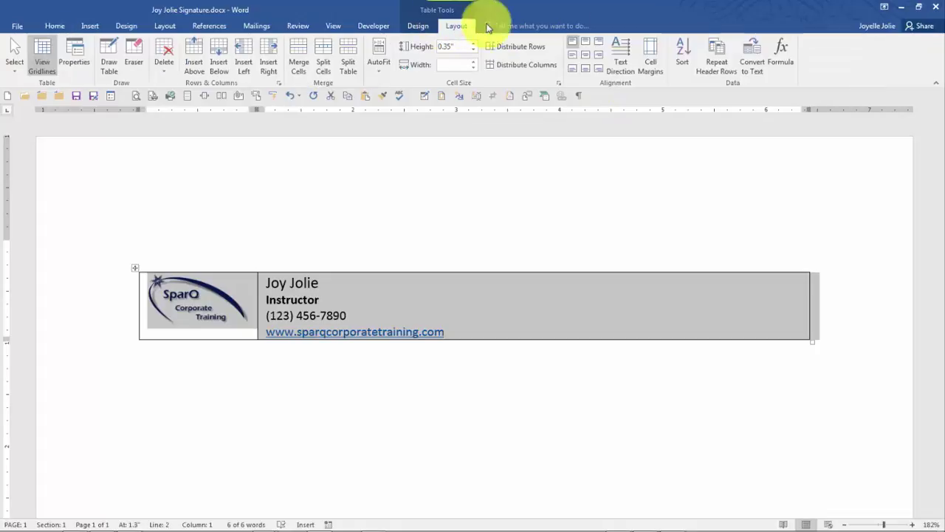
left_click(417, 26)
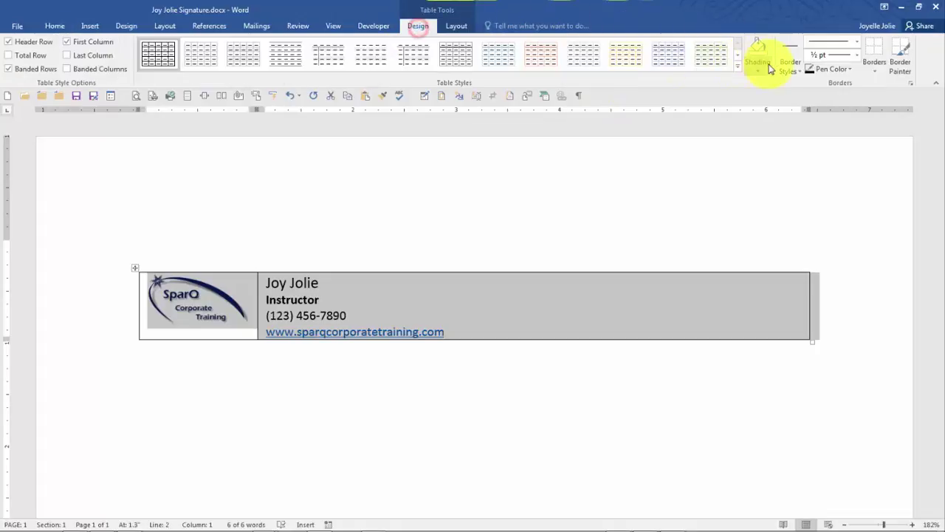
left_click(874, 68)
left_click(876, 141)
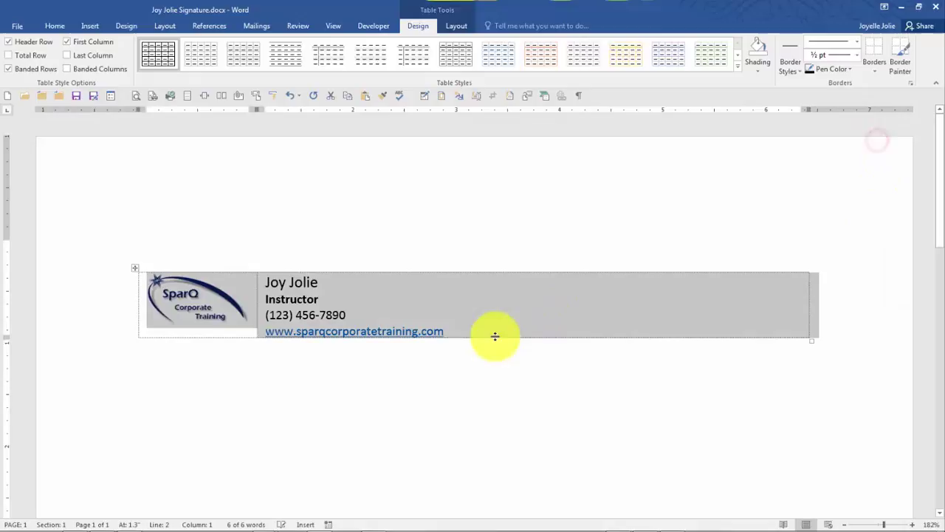
left_click(440, 355)
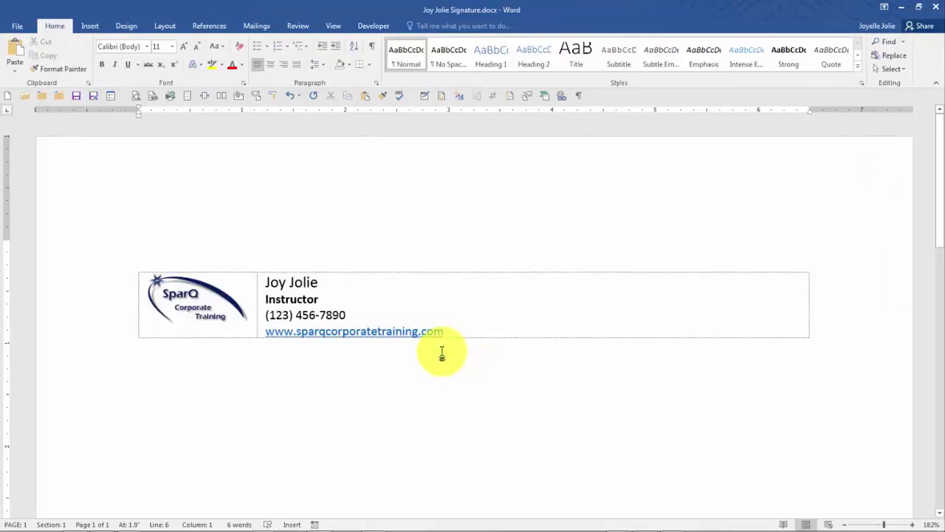
key("ctrl+s")
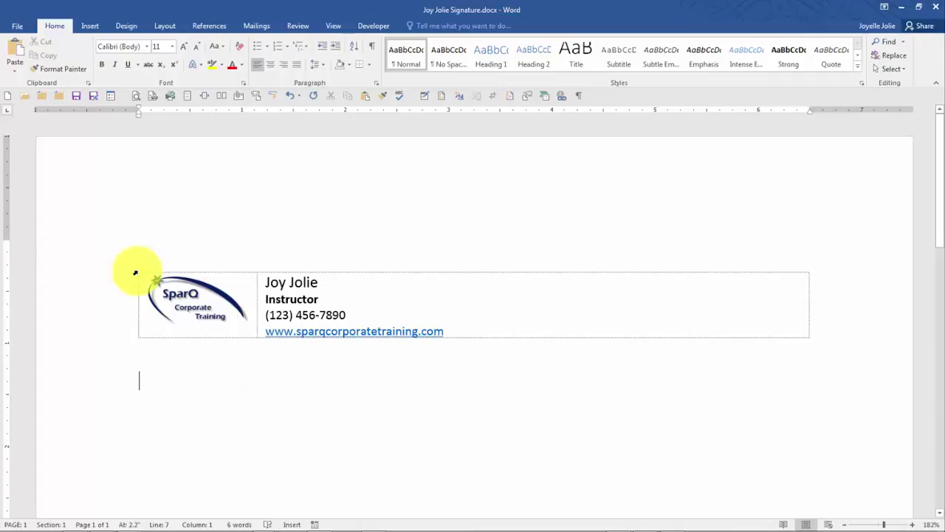
left_click(12, 51)
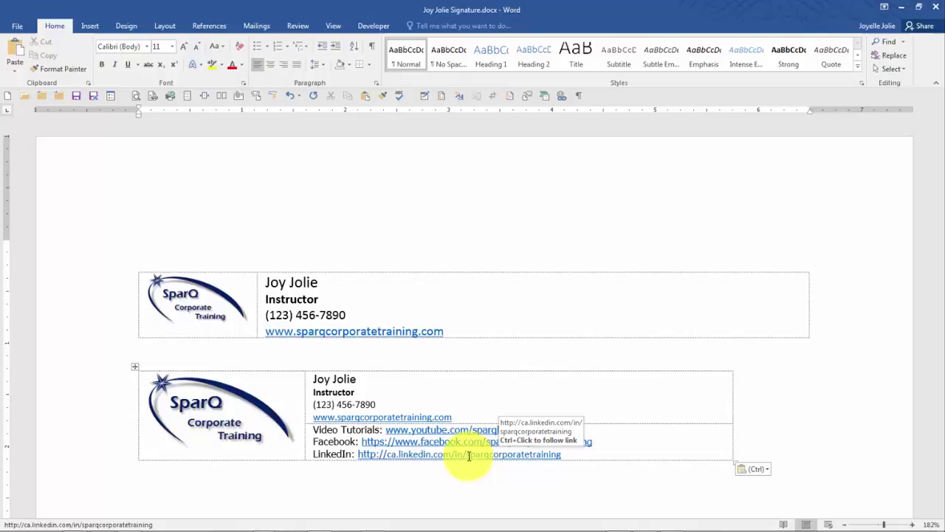
left_click(229, 417)
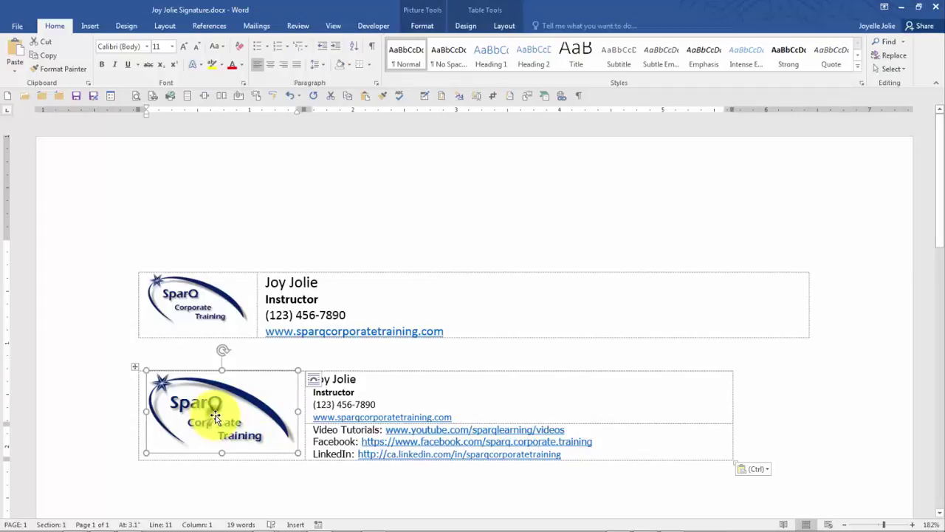
right_click(214, 417)
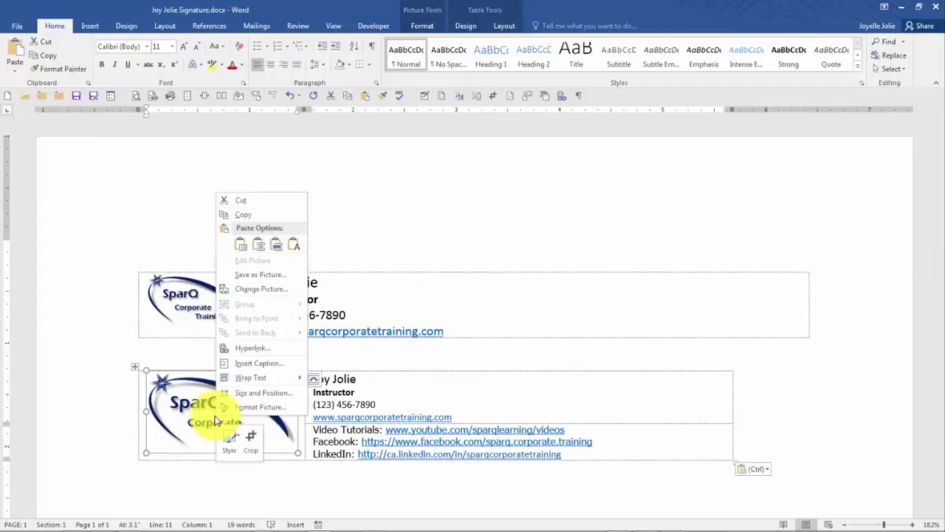
left_click(261, 353)
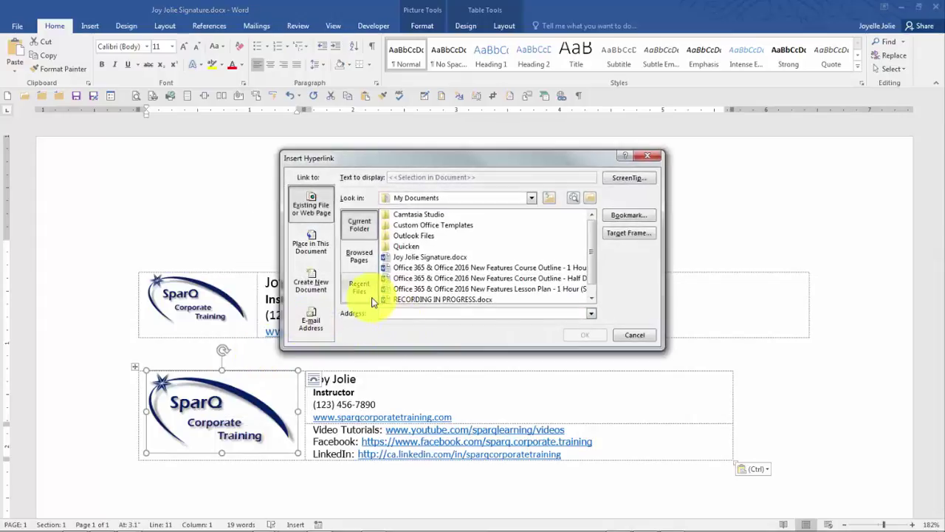
type("http://www.sparqcorporatetraining.com")
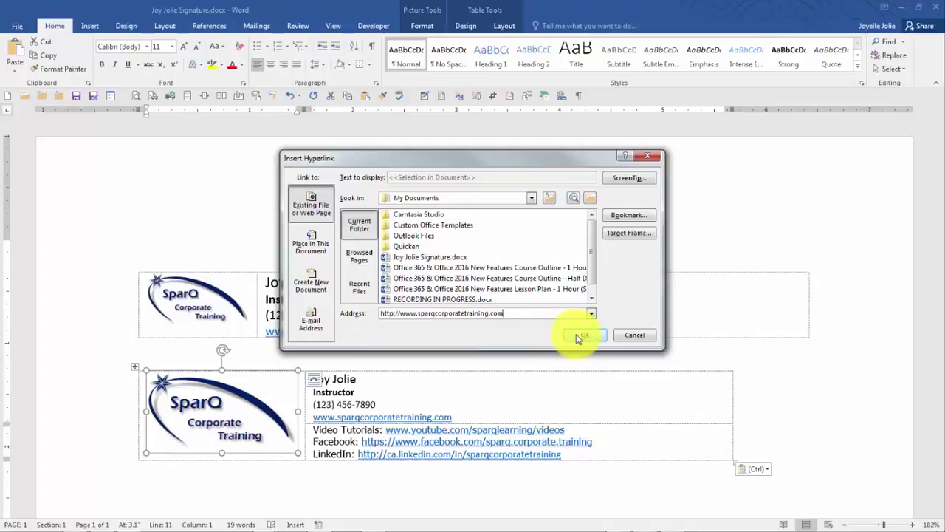
left_click(585, 335)
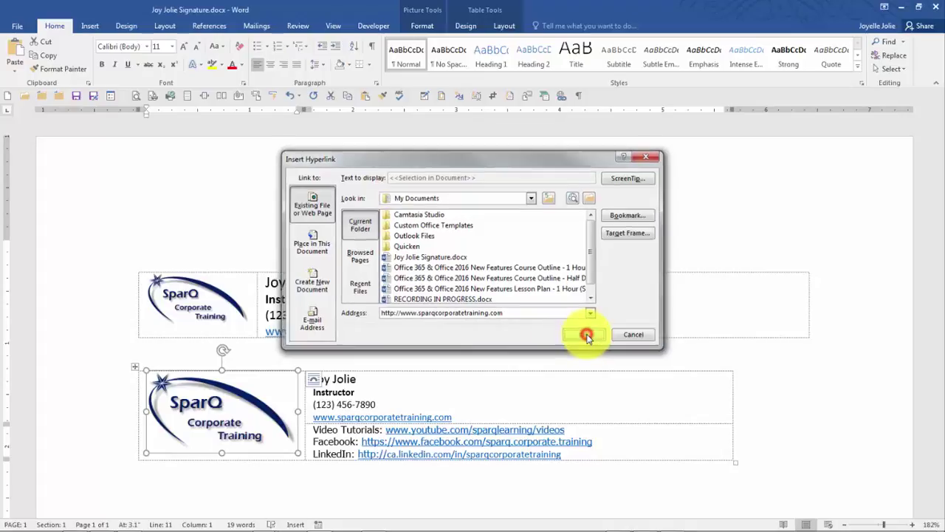
Step: Narrow both signature tables by moving their right borders inward, closer to the web links
left_click(368, 379)
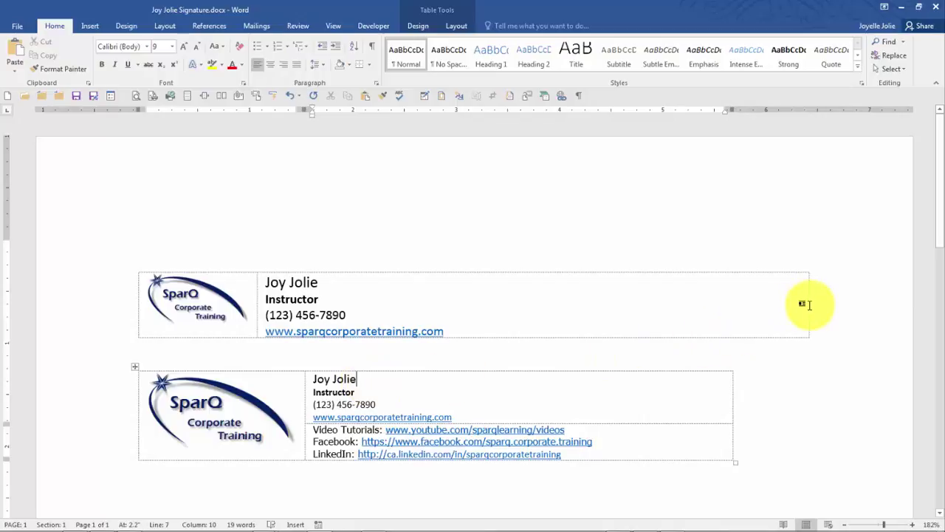
left_click_drag(809, 307, 545, 300)
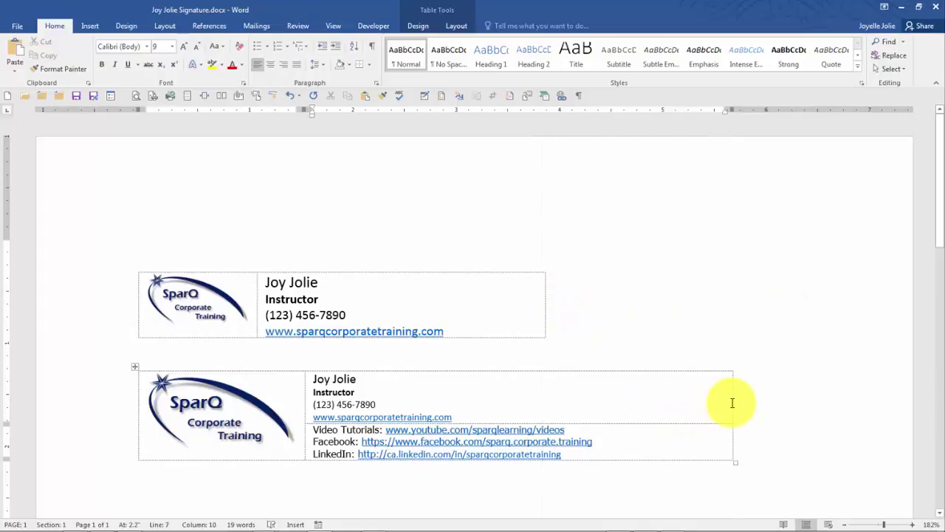
left_click_drag(732, 406, 642, 405)
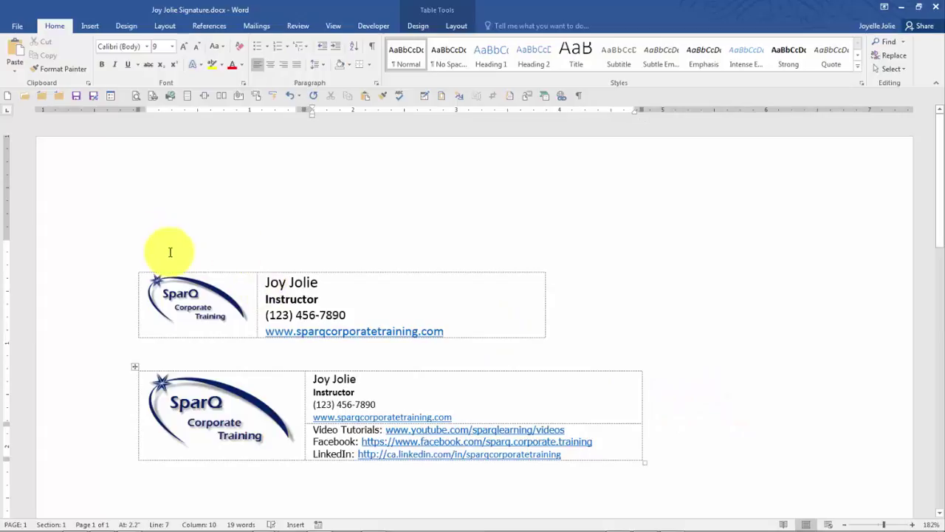
Step: Save the document and copy the first signature table with the small logo
left_click(77, 97)
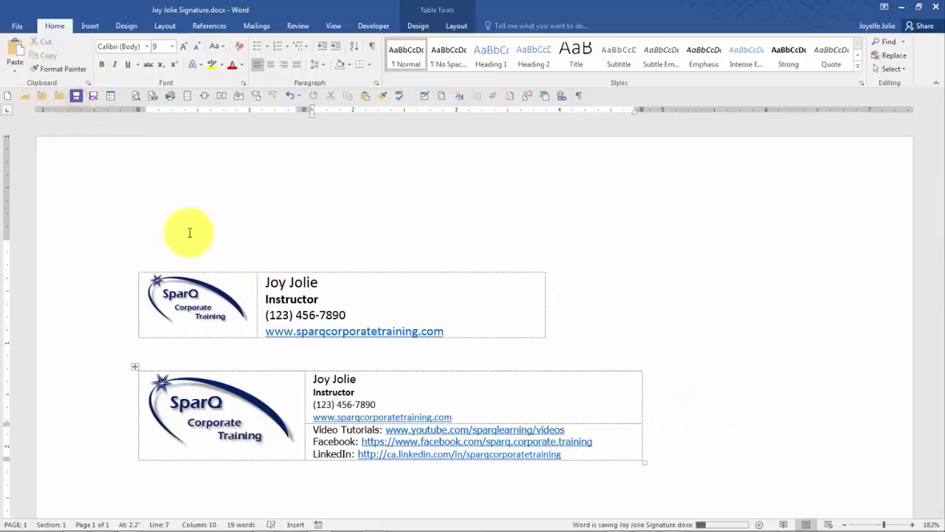
left_click(110, 303)
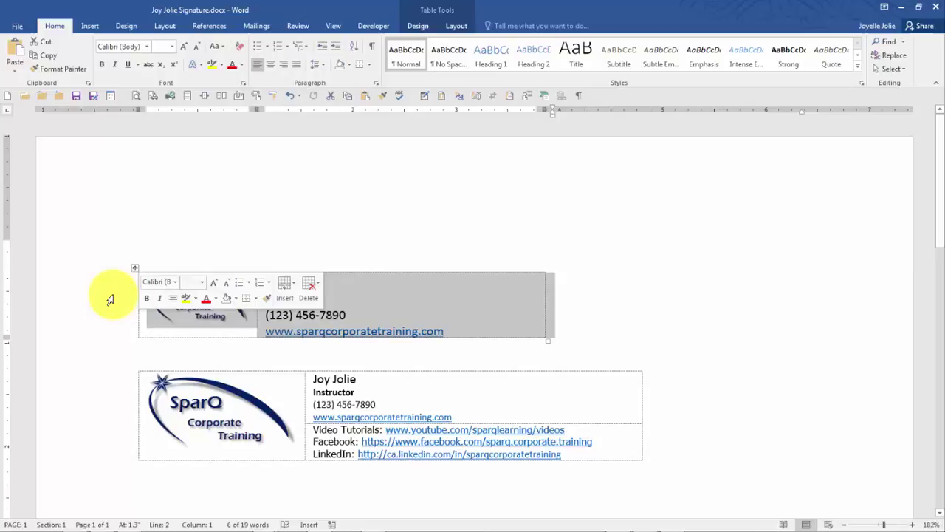
left_click(46, 57)
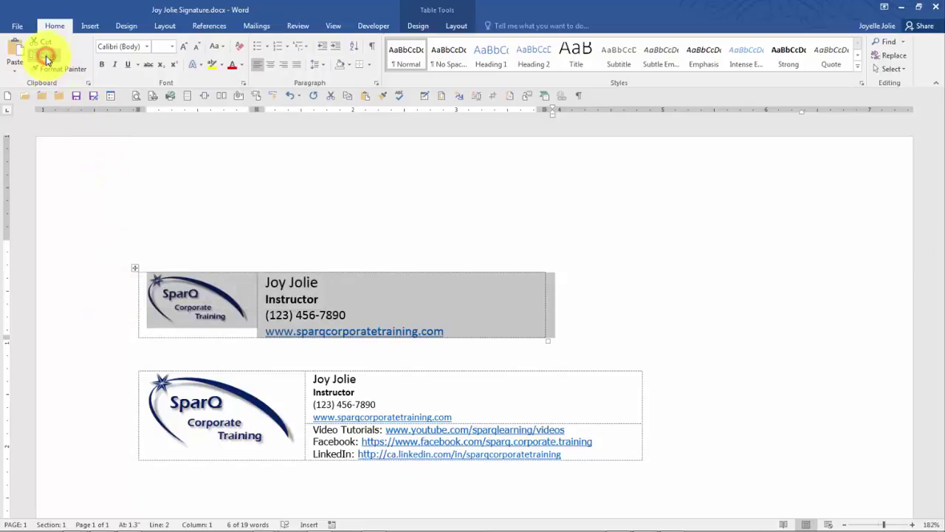
Step: Switch to the open Outlook message and create a new e-mail signature named Business - Simple Logo
mouse_move(232, 521)
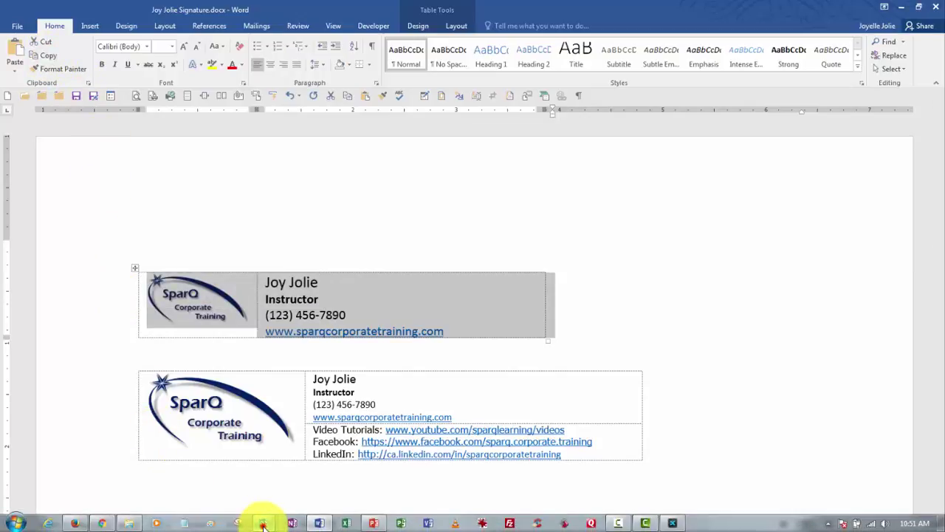
left_click(262, 523)
left_click(306, 468)
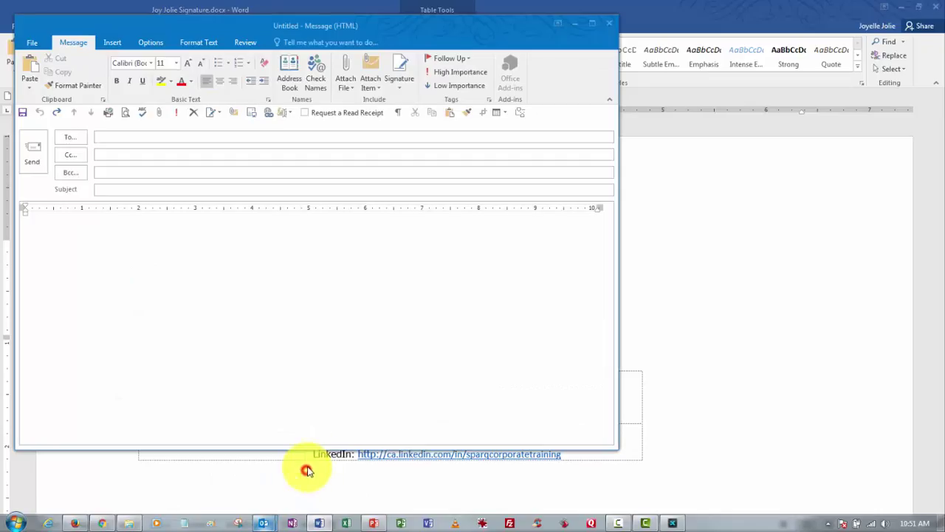
left_click(396, 88)
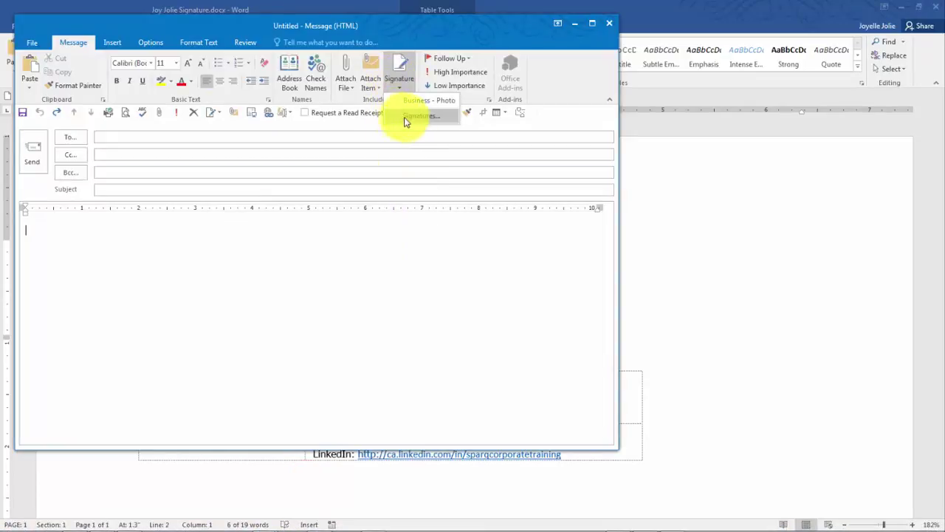
left_click(413, 116)
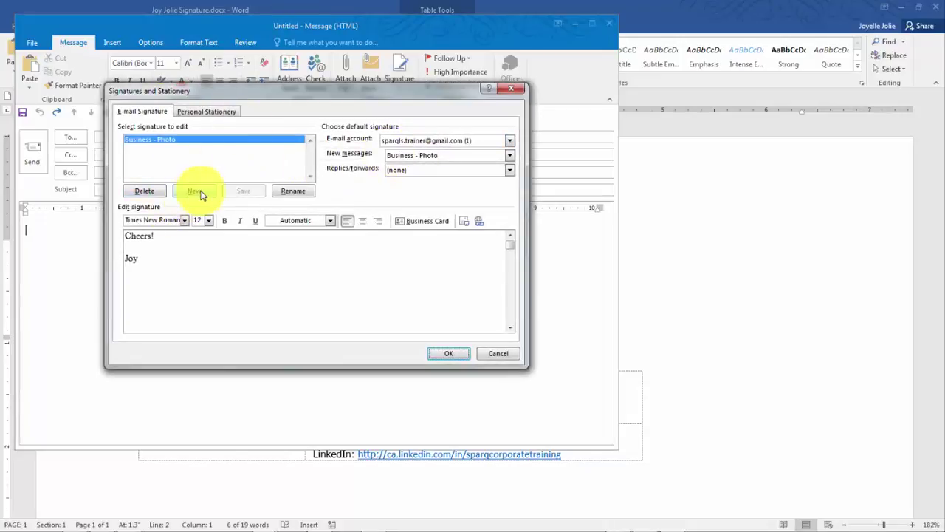
left_click(198, 193)
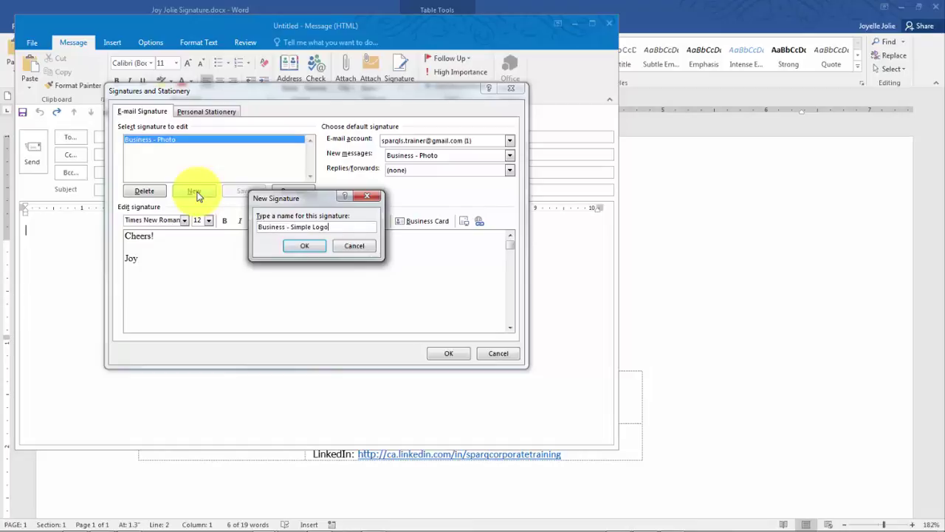
left_click(303, 247)
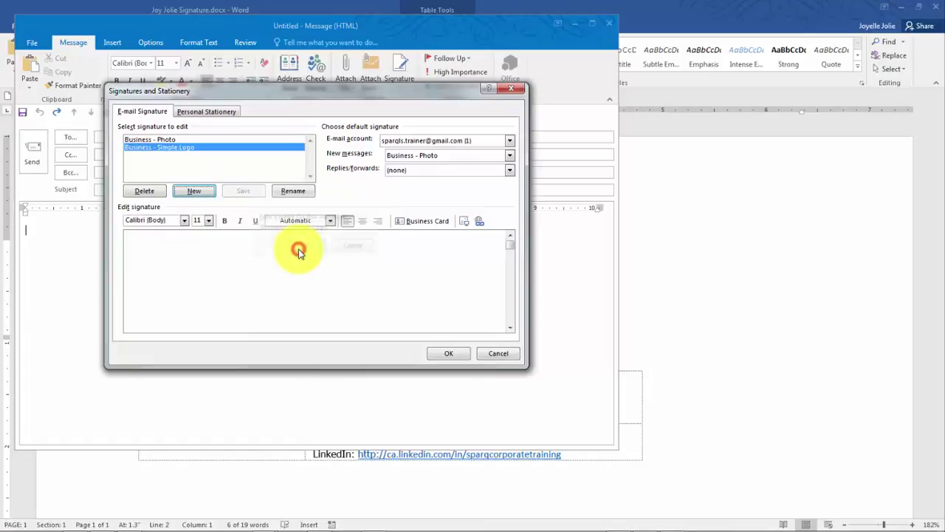
Step: Paste the copied table as the content of the Business - Simple Logo signature and save it
left_click(243, 248)
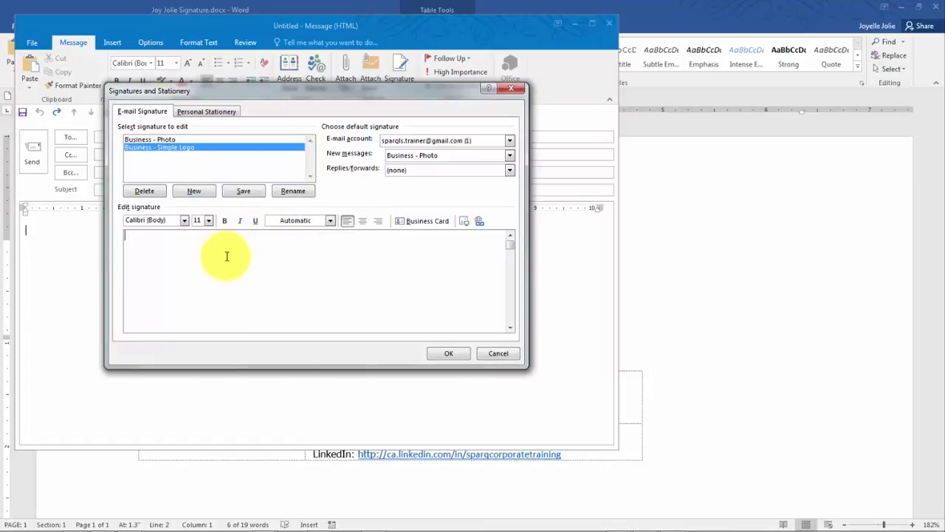
key("ctrl+v")
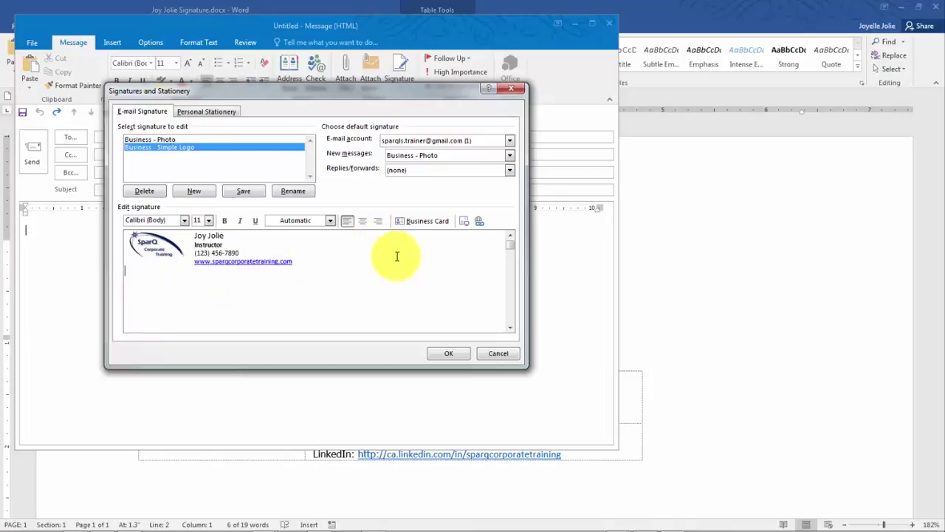
left_click(447, 355)
Step: Insert the Business - Simple Logo signature into the body of the untitled message
left_click(71, 247)
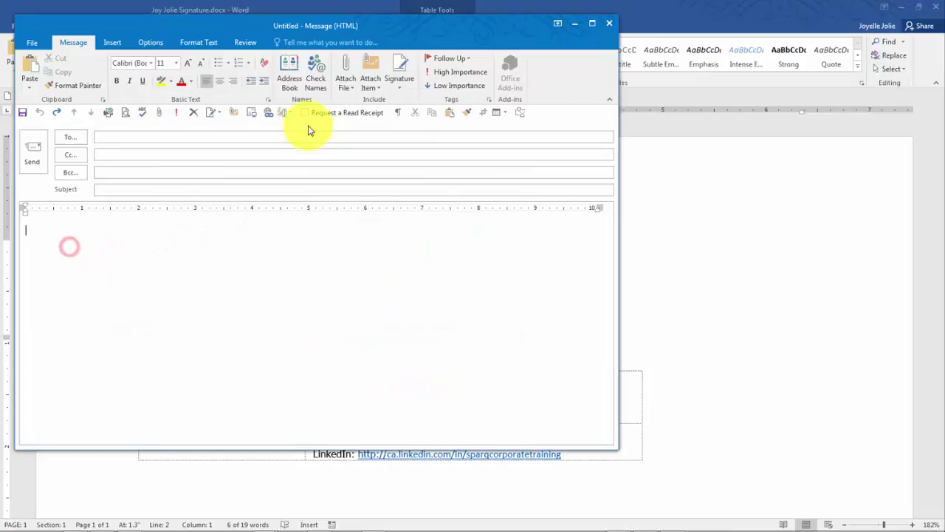
left_click(398, 87)
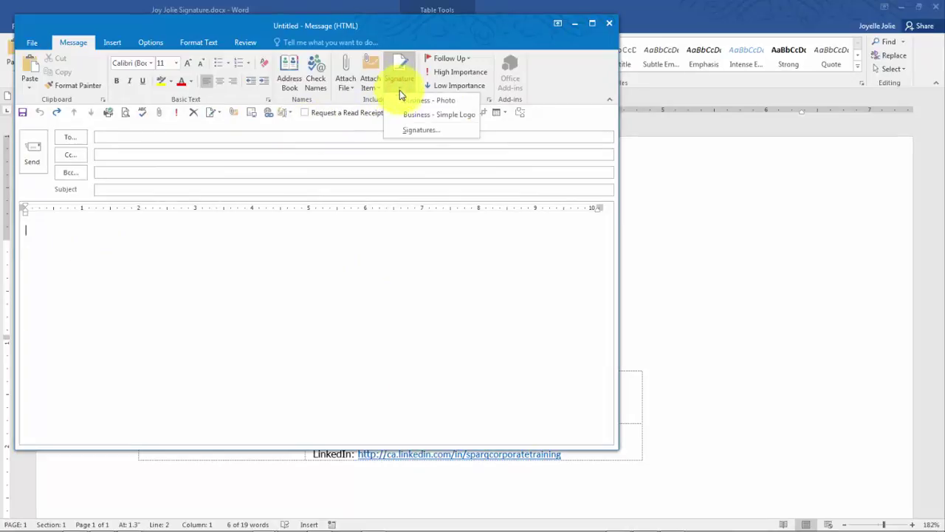
left_click(413, 114)
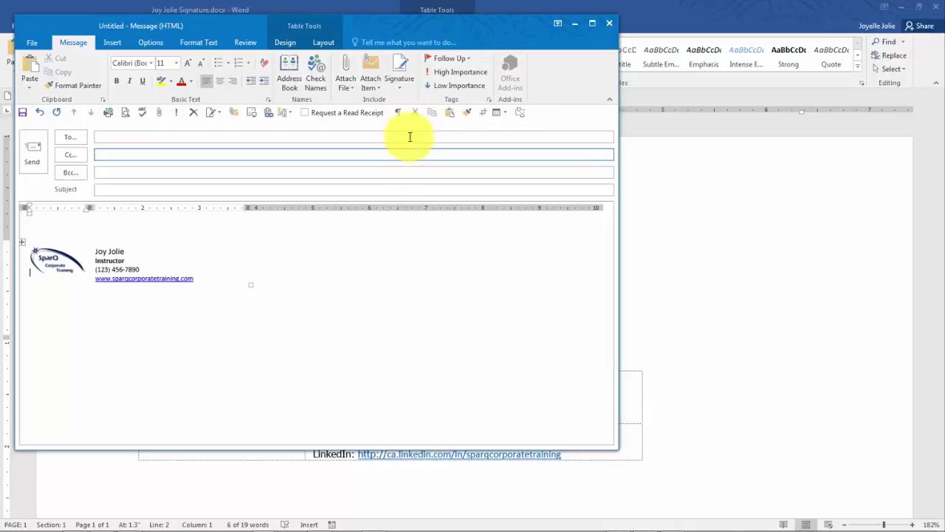
Step: Switch back to the Word document and copy the second signature table with the social media links
mouse_move(360, 525)
left_click(319, 522)
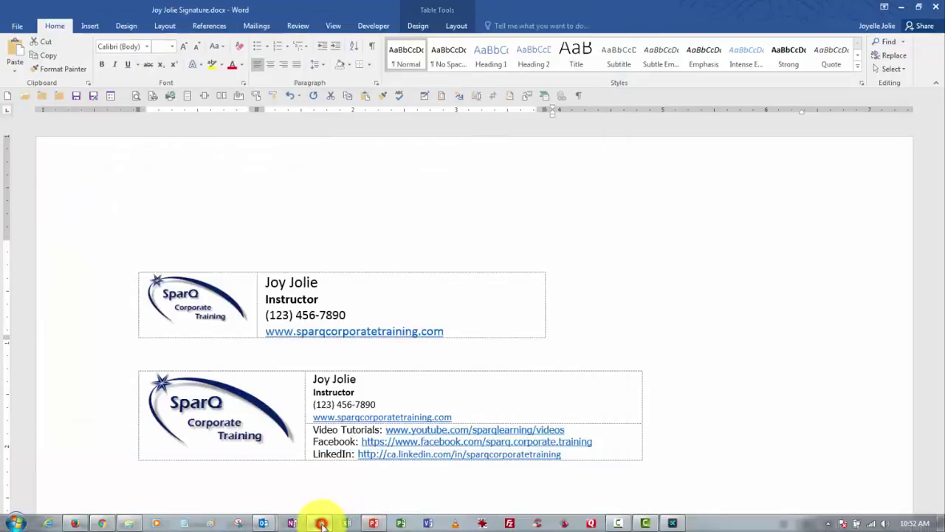
left_click(329, 381)
left_click(134, 366)
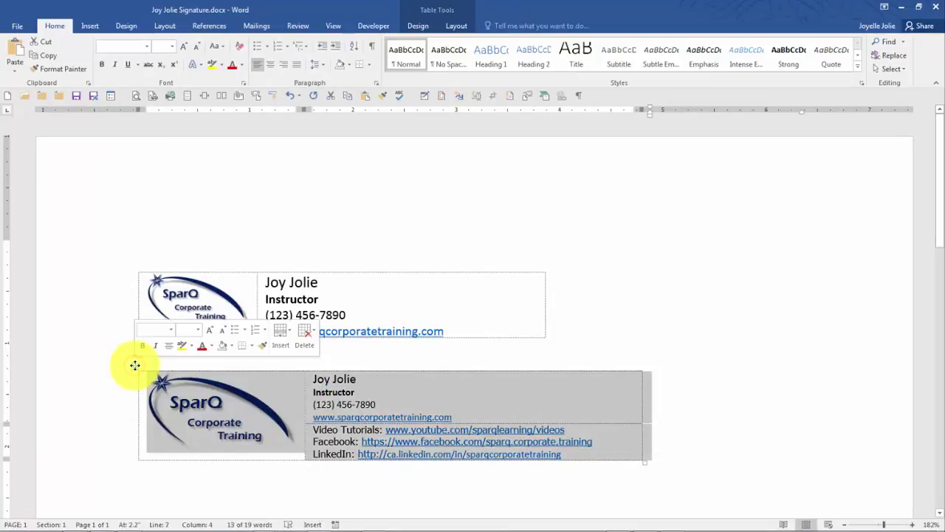
Step: Return to the Outlook message and create another e-mail signature named Business - Expanded Logo
mouse_move(200, 516)
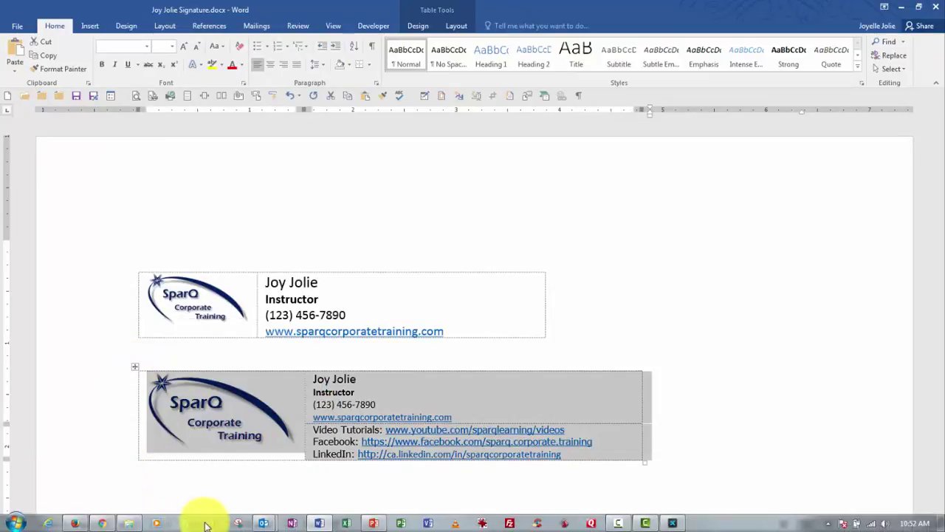
left_click(312, 481)
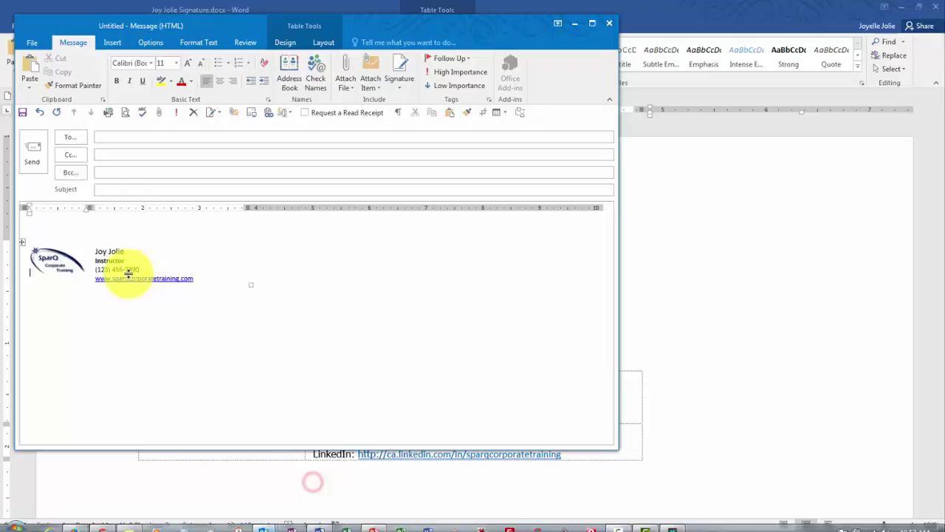
left_click(399, 81)
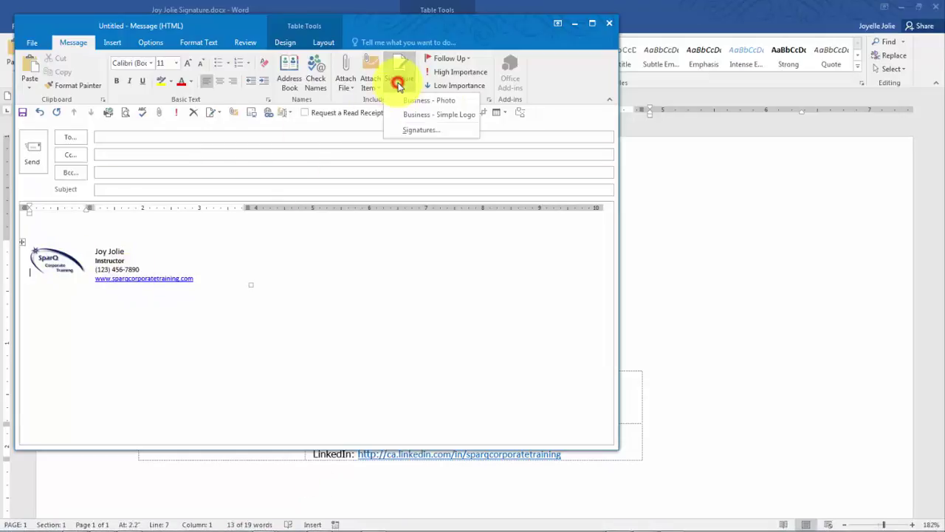
left_click(419, 135)
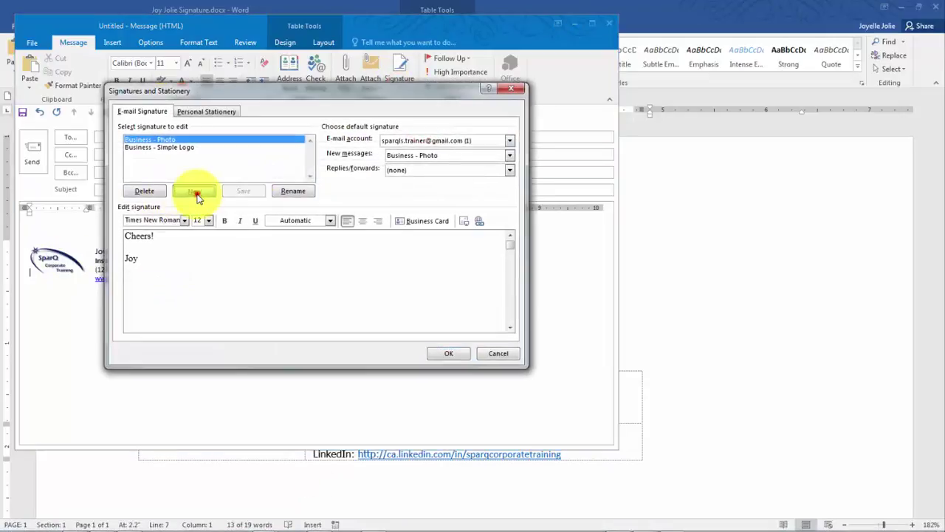
left_click(194, 192)
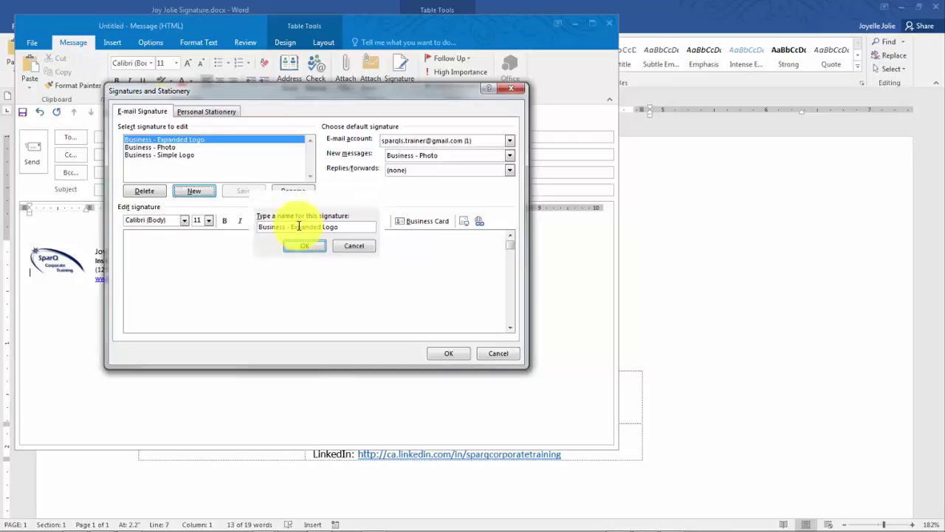
key("Return")
Step: Paste the copied table with social media links into the Business - Expanded Logo signature and save it
left_click(212, 264)
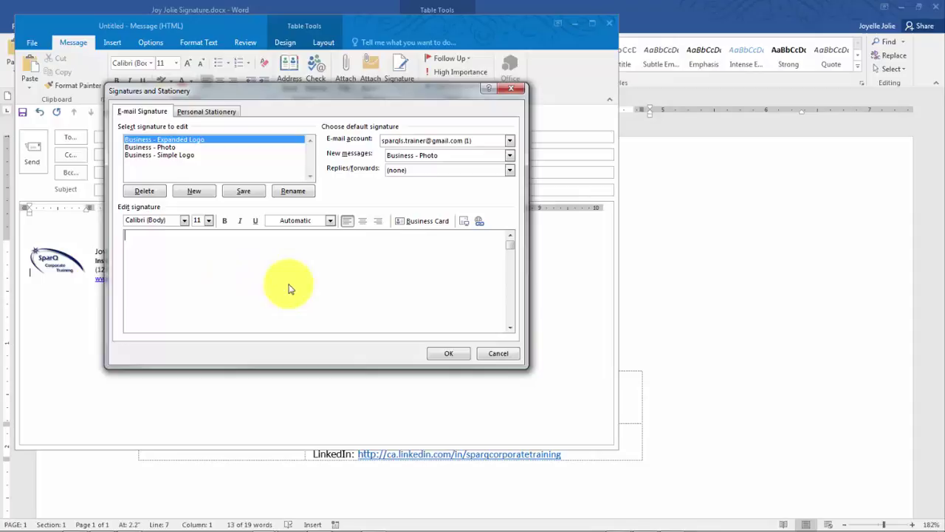
key("ctrl+v")
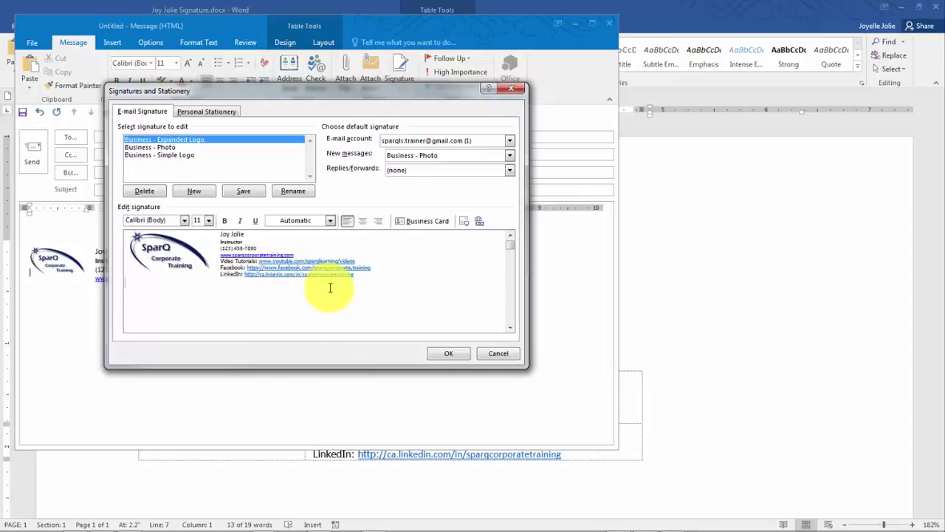
left_click(451, 355)
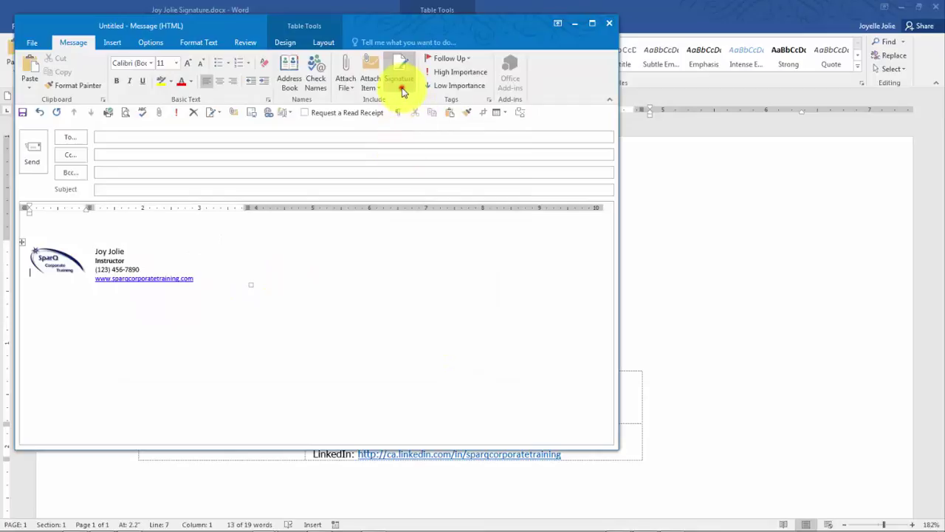
Step: Switch the message's signature to Business - Expanded Logo and back to Business - Simple Logo
left_click(399, 83)
left_click(420, 102)
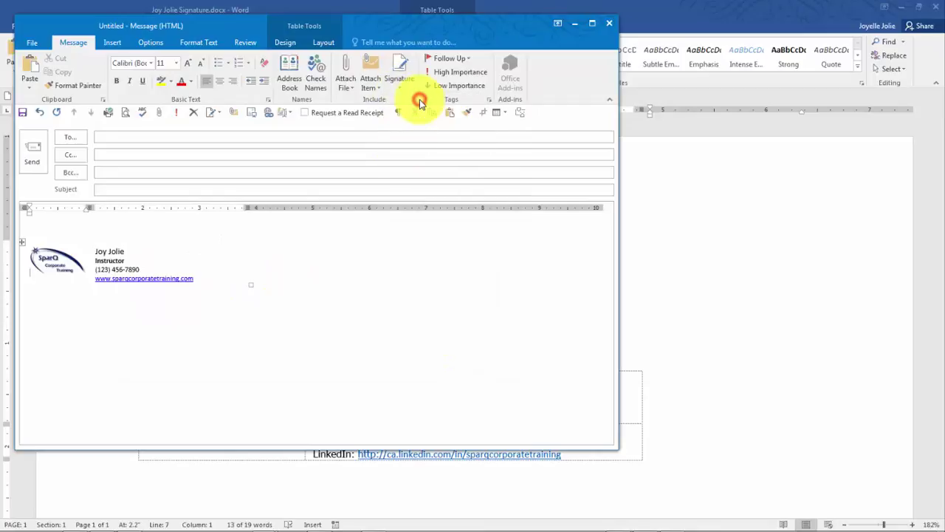
left_click(404, 89)
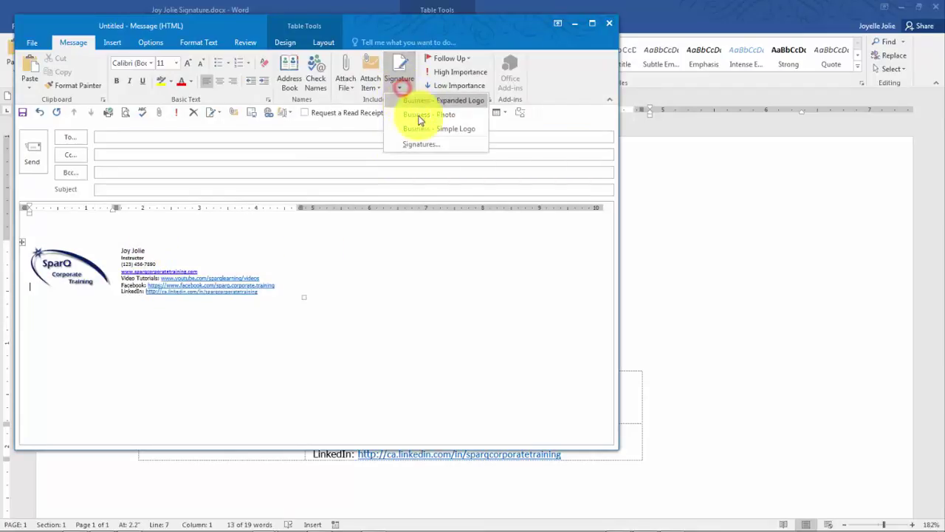
left_click(427, 129)
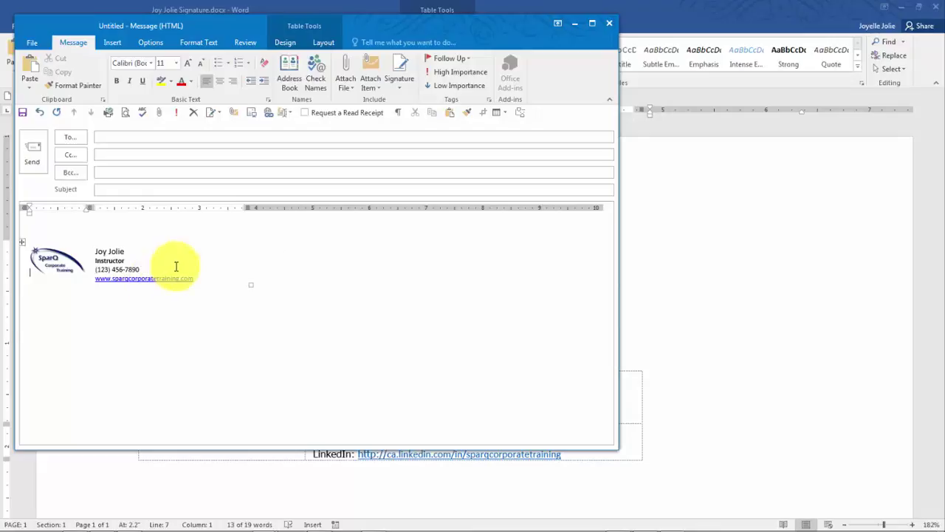
Step: Review the content of the Business - Expanded Logo signature in the signature editor and close it without changes
left_click(398, 84)
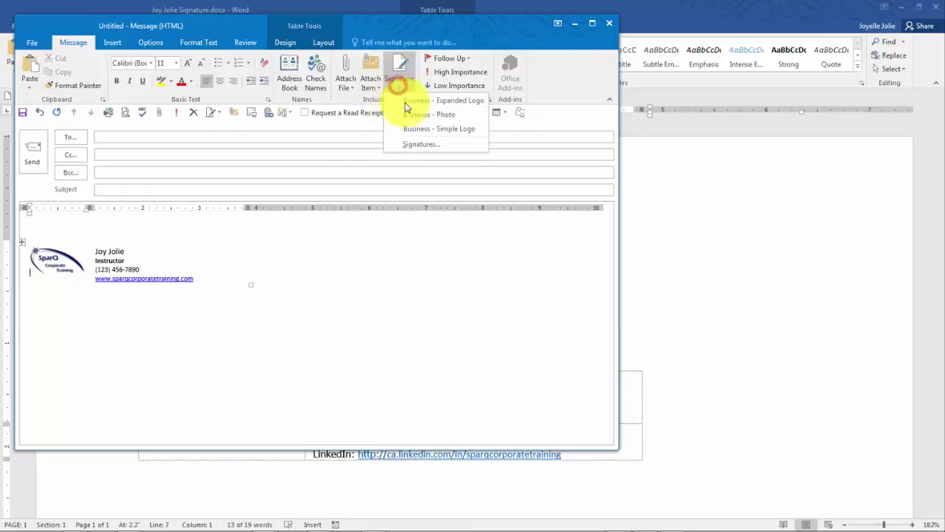
left_click(421, 145)
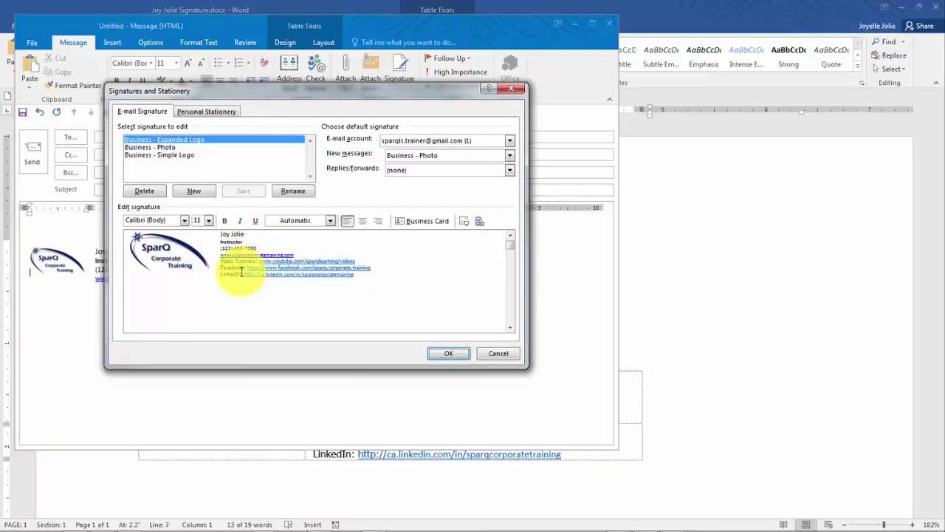
left_click(493, 354)
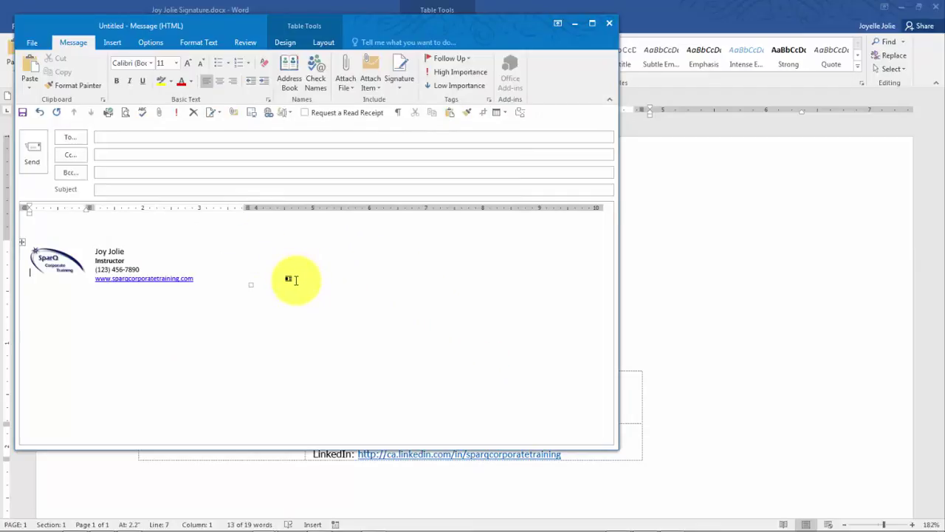